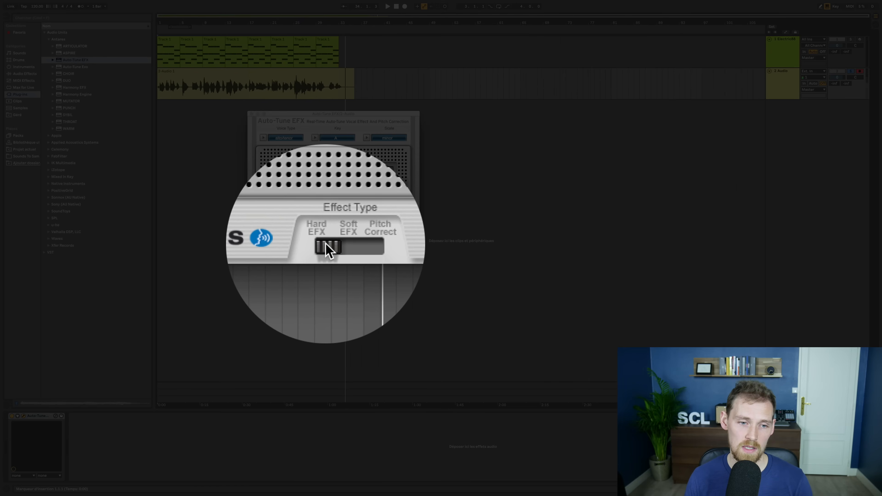
Set the Auto-Tune EFX effect type to Pitch Correct and play the vocal from the start to audition it.
left_click_drag(328, 251, 356, 253)
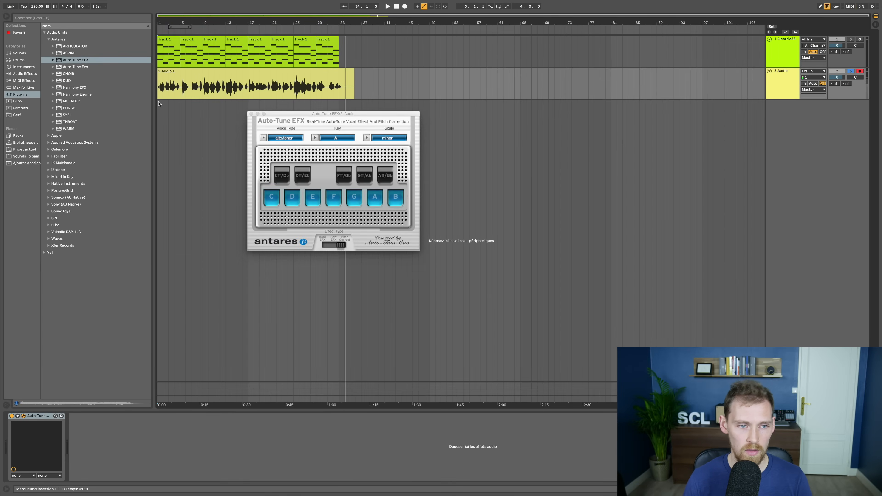
key("space")
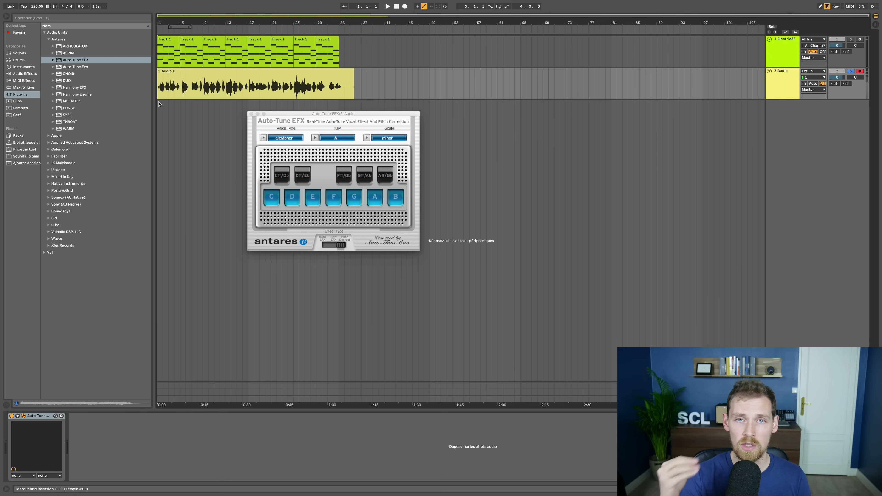
key("space")
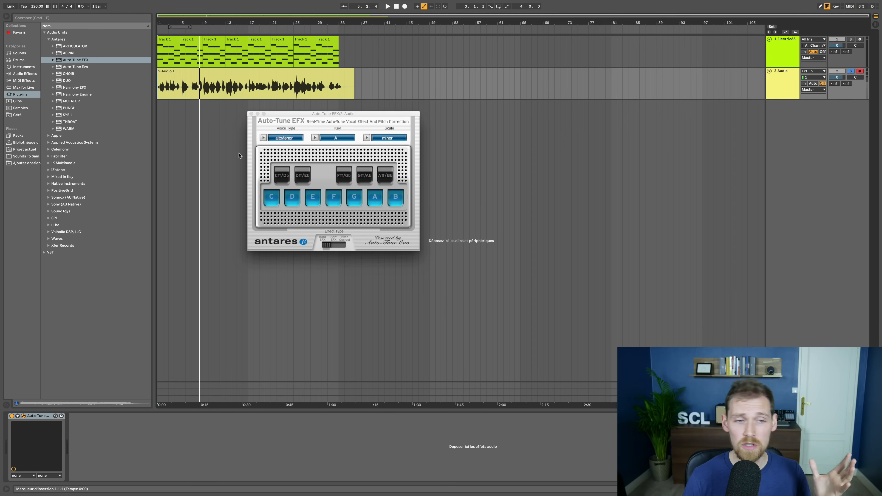
Add the Vocoder audio effect to the vocal audio track.
left_click(30, 74)
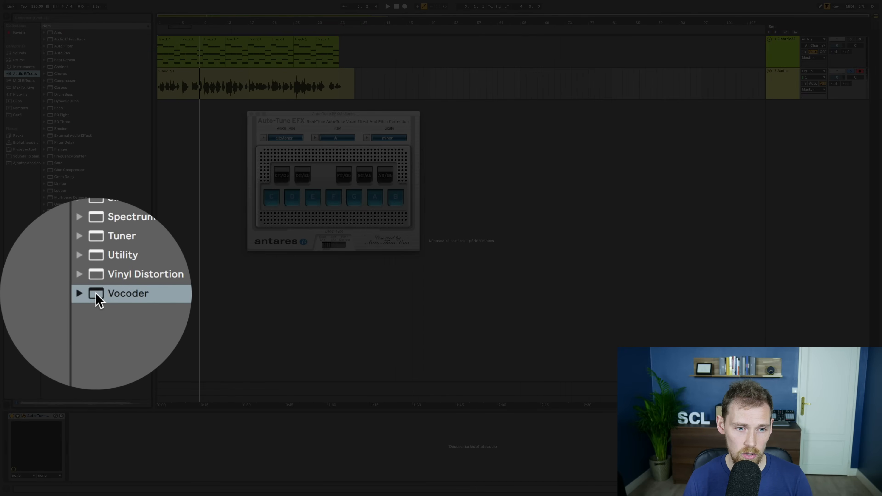
left_click(96, 294)
left_click_drag(96, 295, 776, 91)
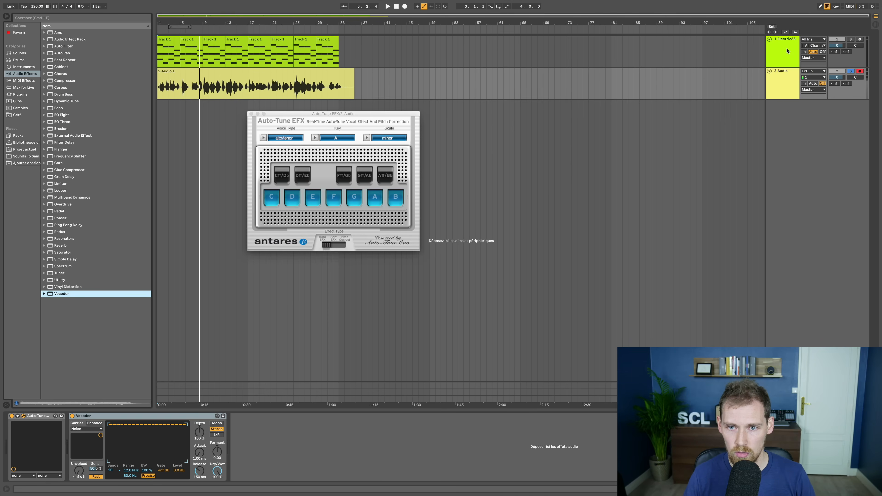
Duplicate the chord MIDI track and load the Operator brass preset Brassinski.adg on the copy.
left_click(787, 51)
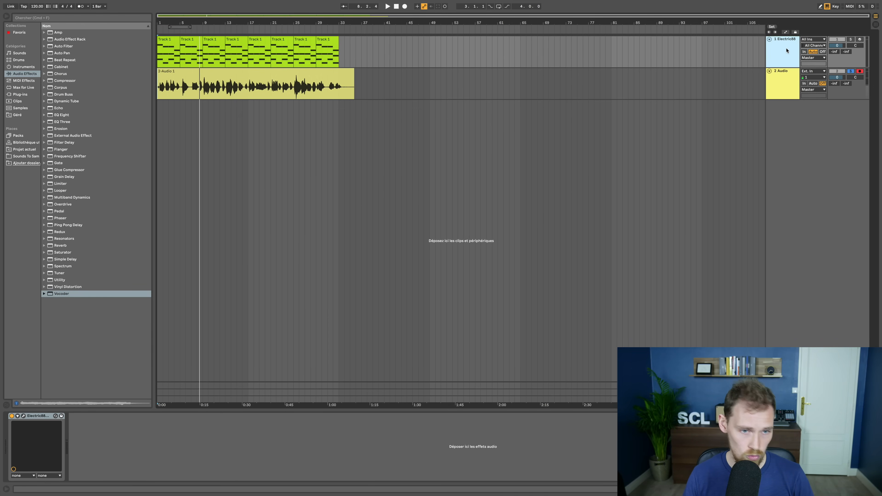
key("super+d")
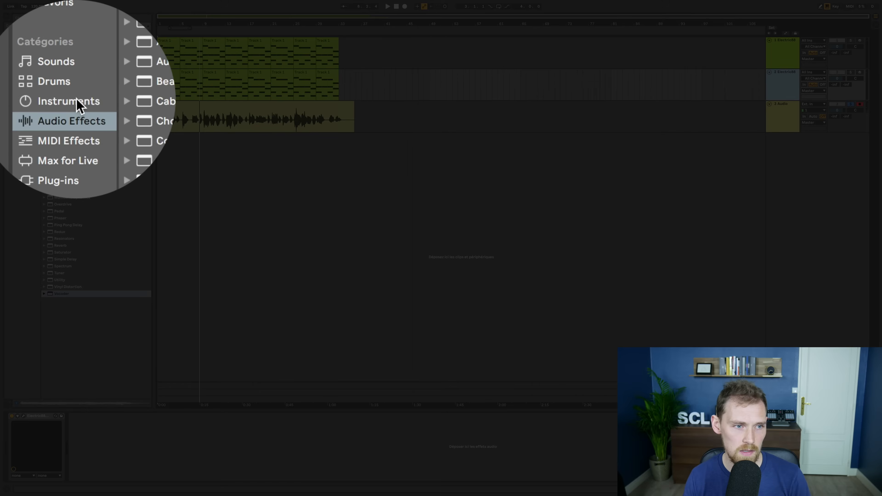
left_click(24, 67)
left_click(100, 96)
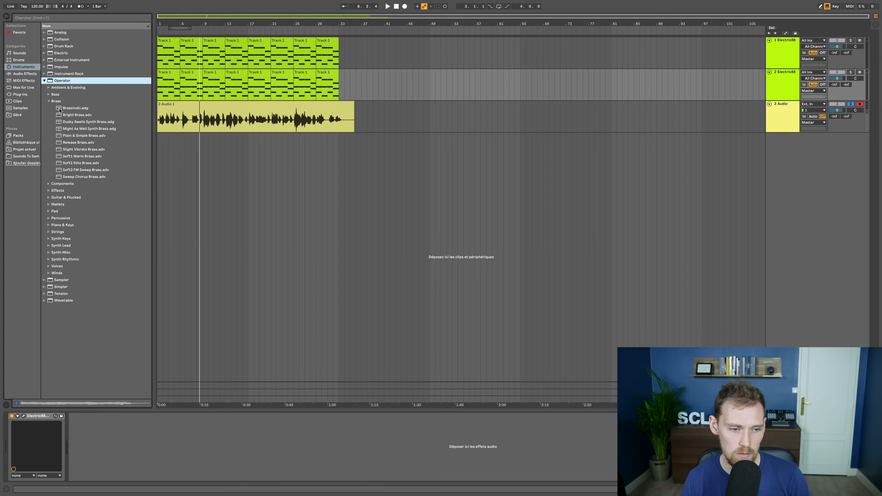
left_click(60, 108)
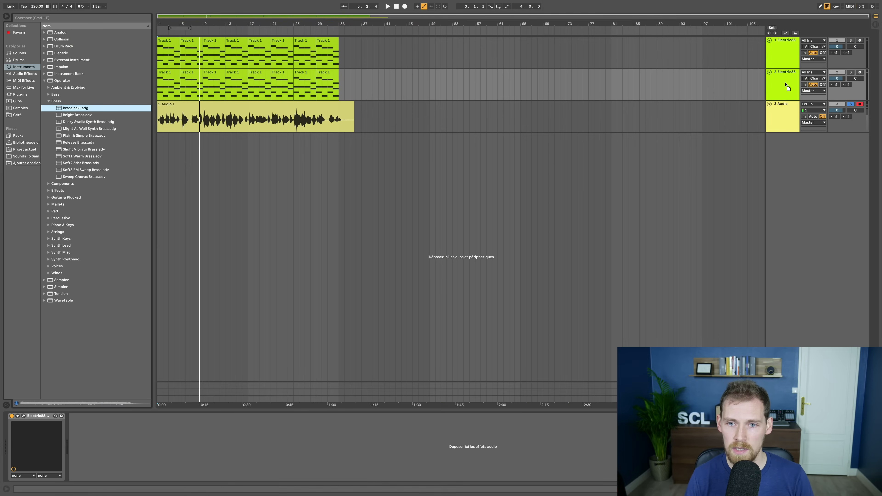
left_click_drag(786, 85, 785, 85)
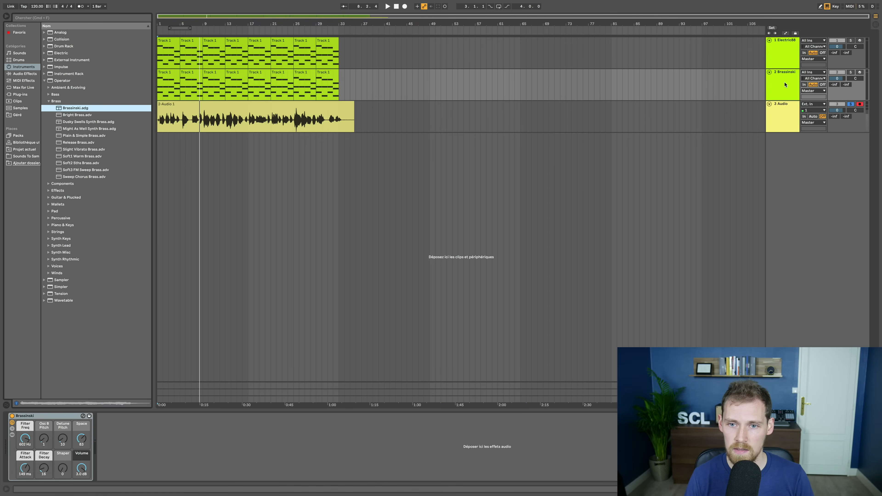
Solo the Brassinski track and play it to hear the brass sound on its own.
left_click(788, 81)
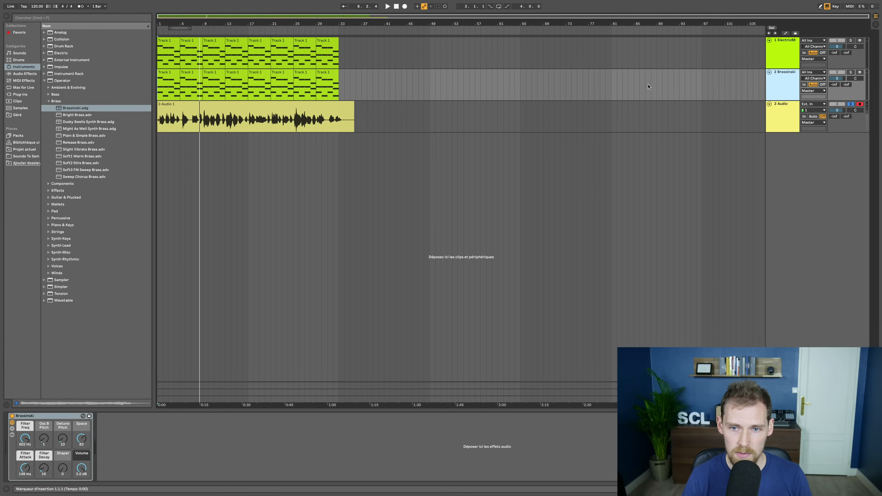
left_click(852, 73)
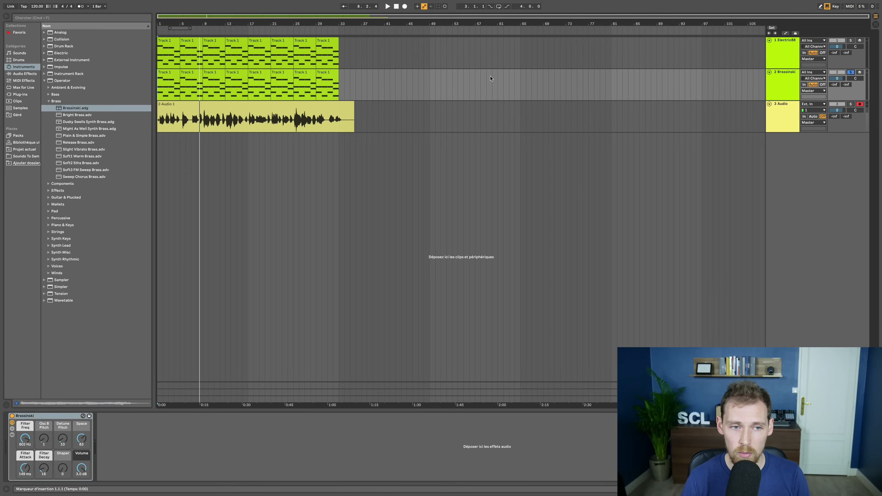
key("space")
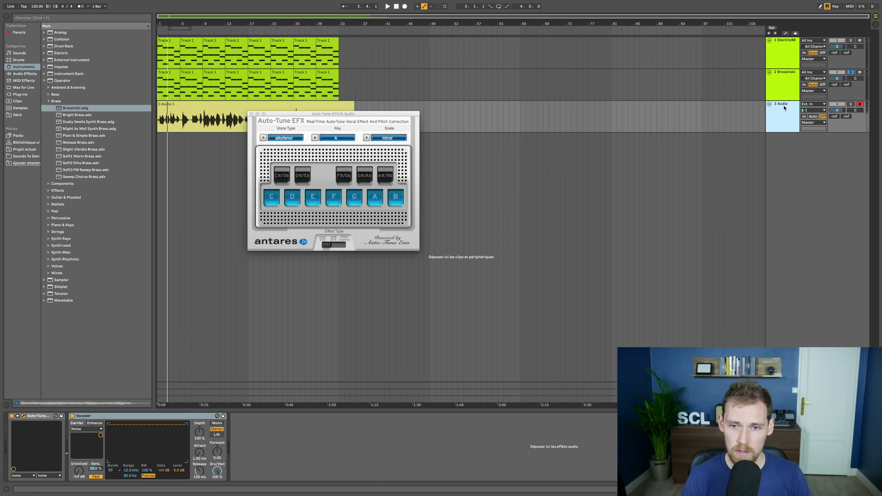
Close the Auto-Tune EFX window and duplicate the vocal audio track with its effects.
left_click(252, 114)
left_click(35, 417)
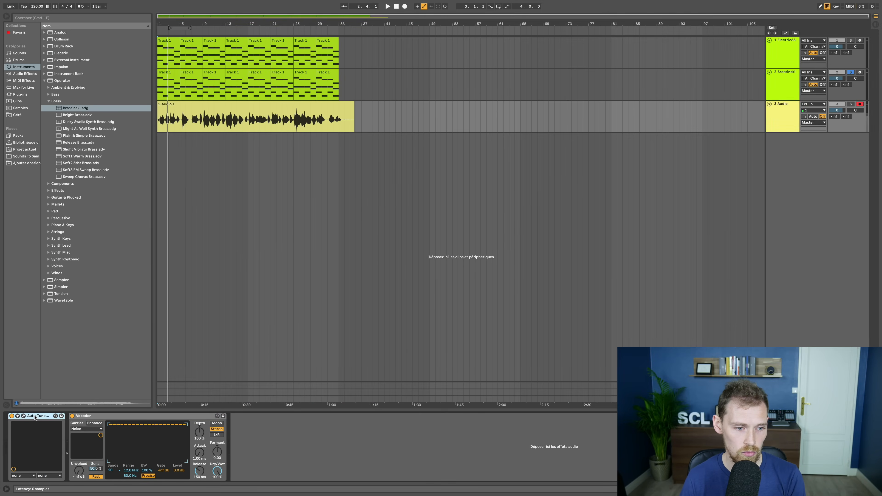
left_click(788, 120)
key("super+d")
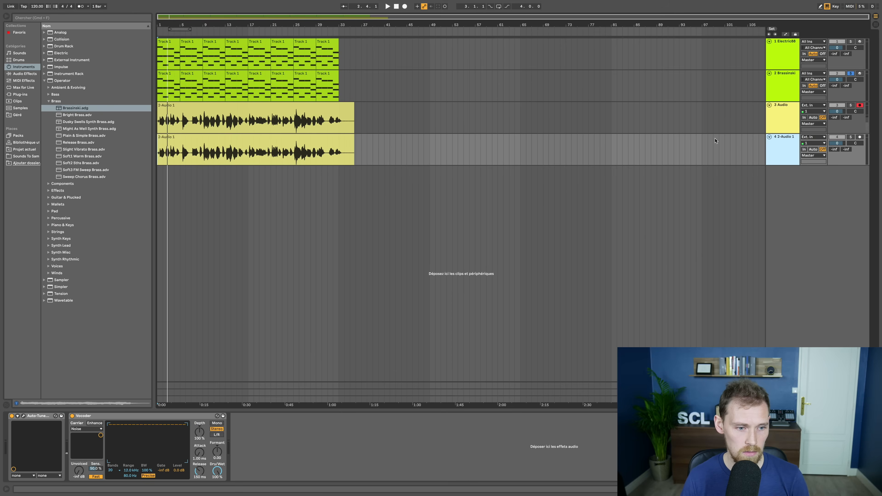
Delete Auto-Tune EFX from the duplicated vocal track and the Vocoder from the original vocal track.
left_click(48, 417)
key("Delete")
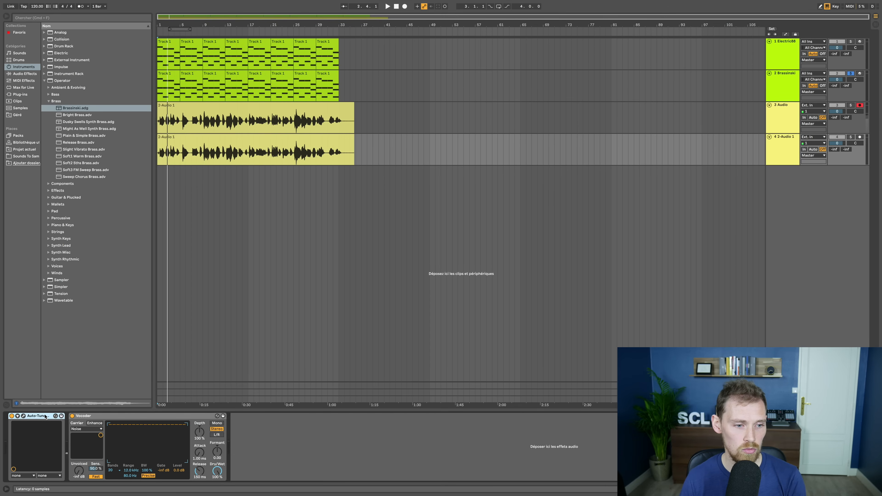
left_click(781, 123)
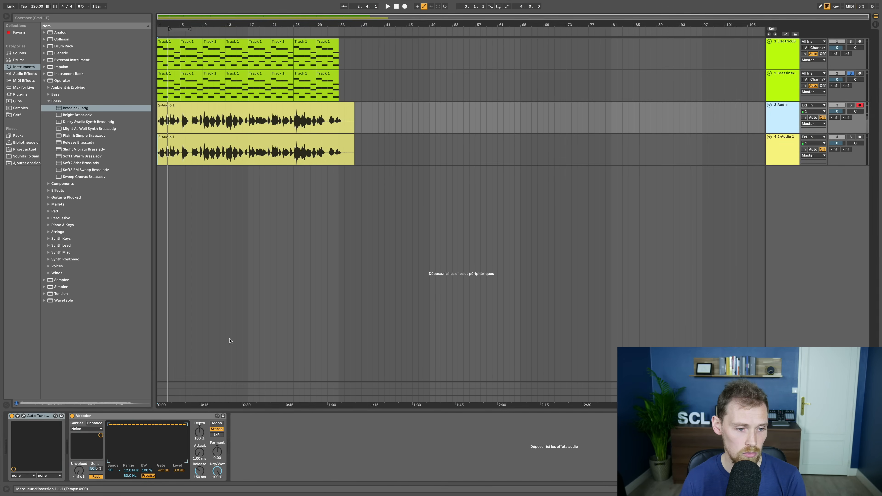
left_click(145, 419)
key("Delete")
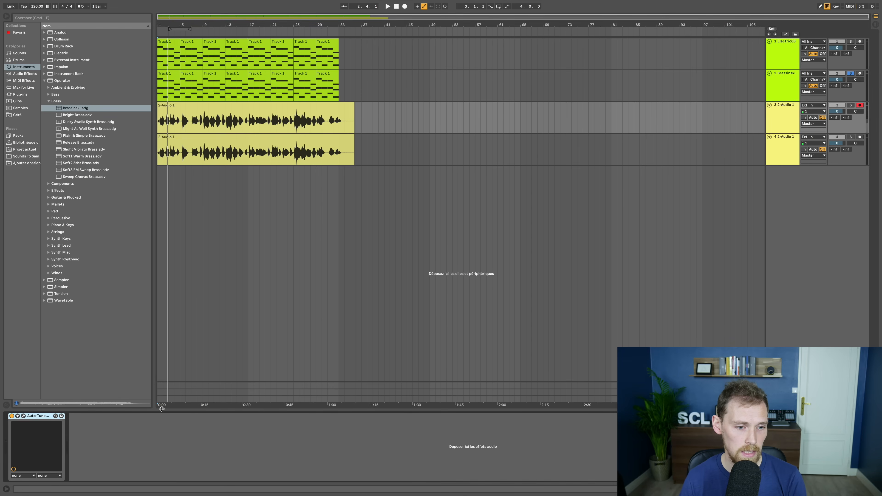
Set the Vocoder carrier on the duplicated vocal track to External, taking its audio from 2-Brassinski.
left_click(780, 139)
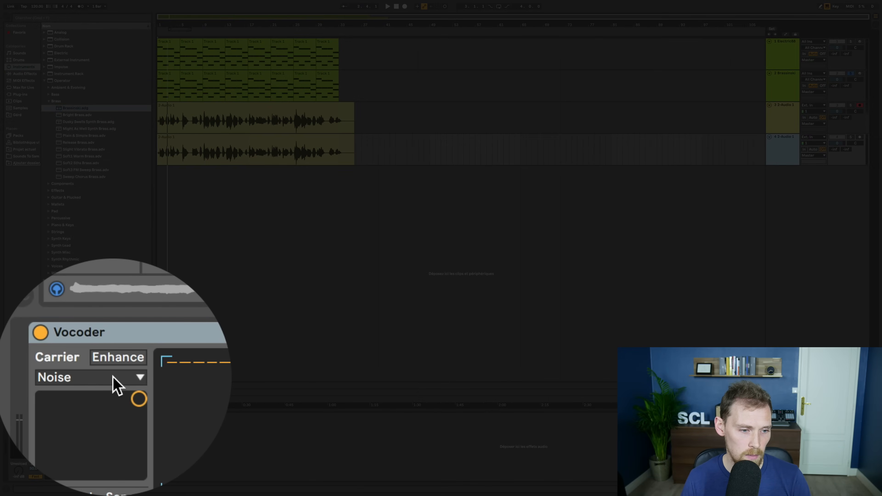
left_click(113, 378)
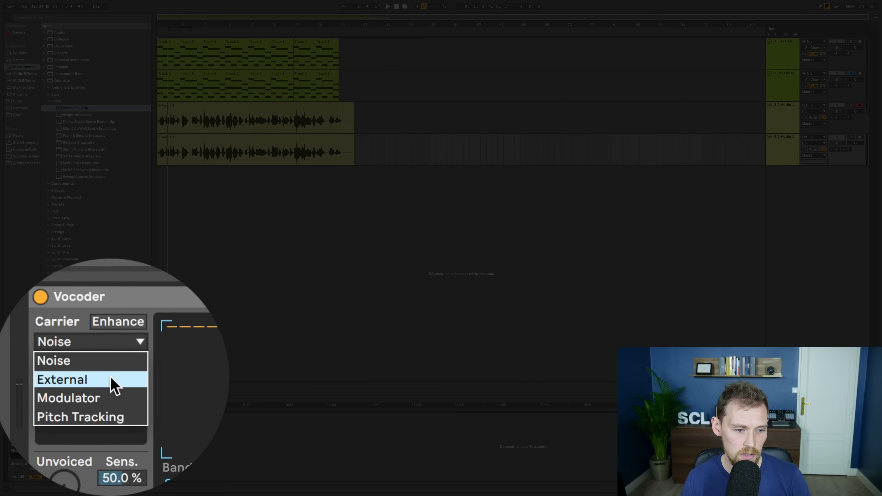
left_click(111, 380)
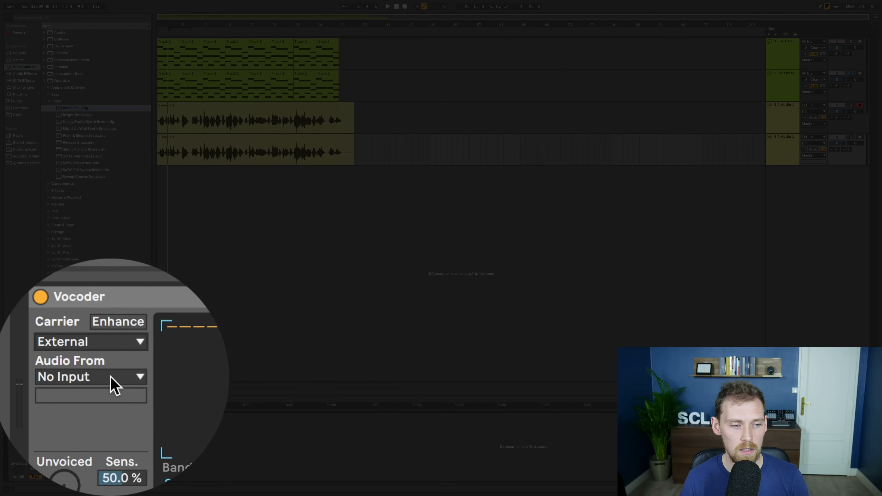
left_click(111, 379)
left_click(18, 451)
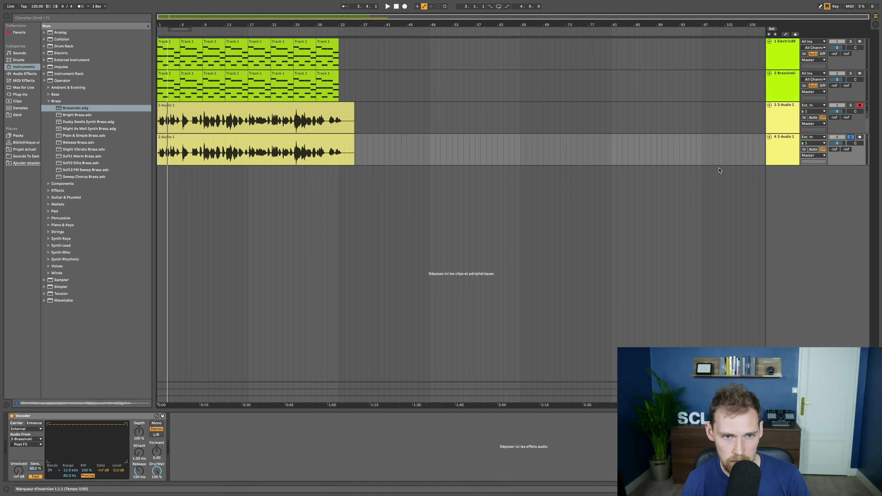
Play the vocoded vocal and set the Vocoder's sensitivity to 71.9 %.
left_click(388, 7)
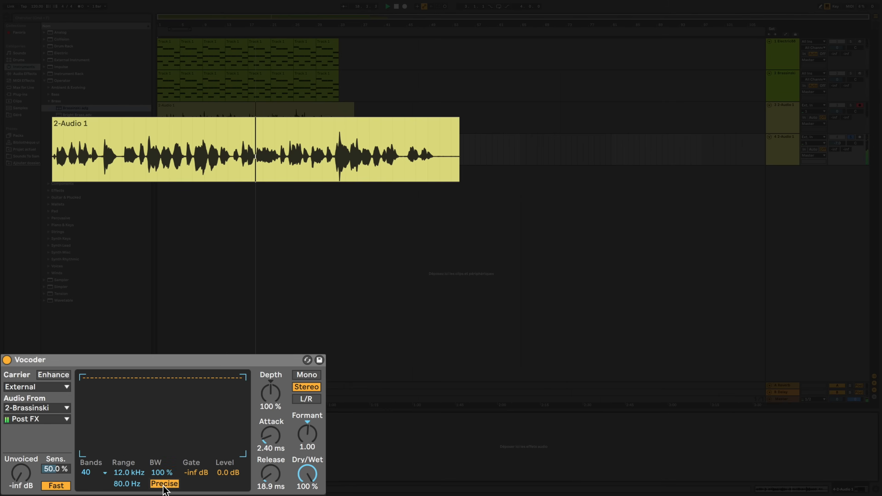
left_click_drag(54, 474, 55, 462)
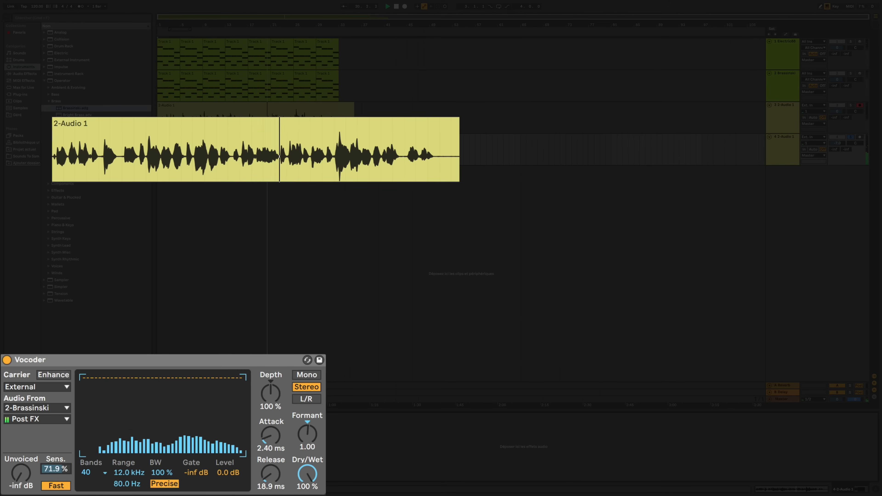